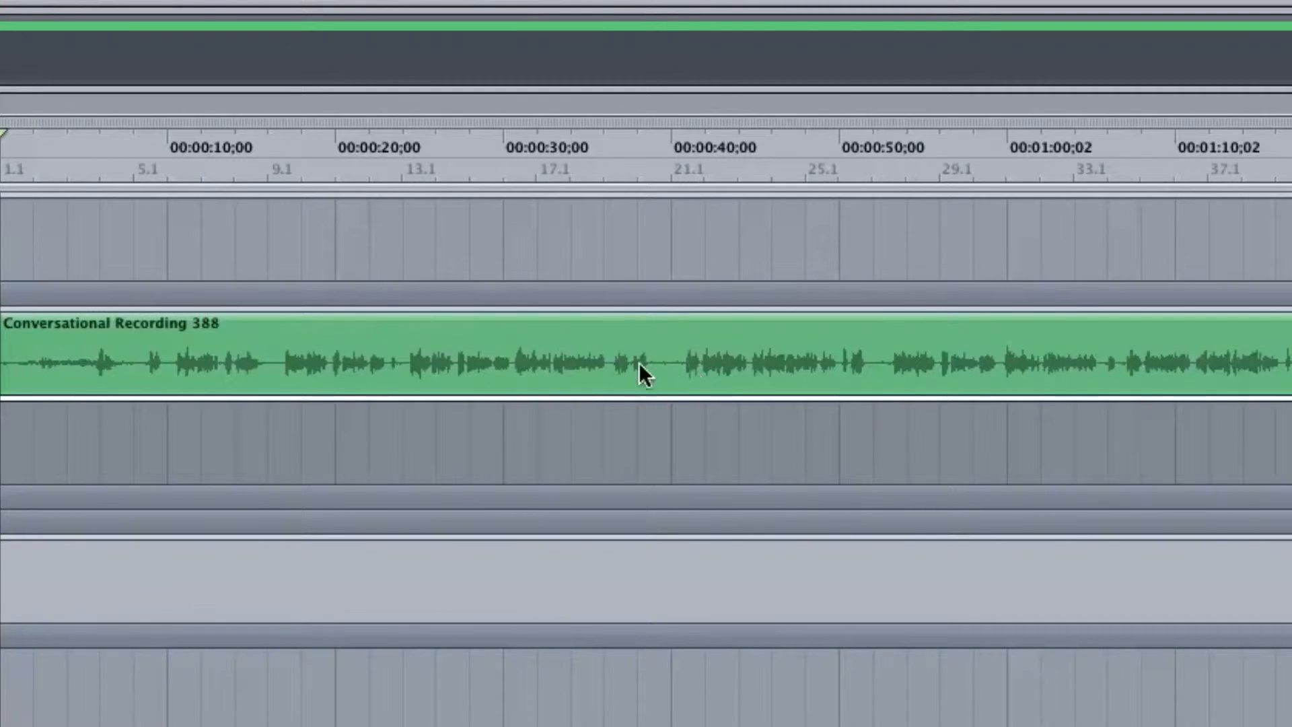
Play the Conversational Recording 388 clip from about 40 seconds and again from about 53 seconds
double_click(683, 157)
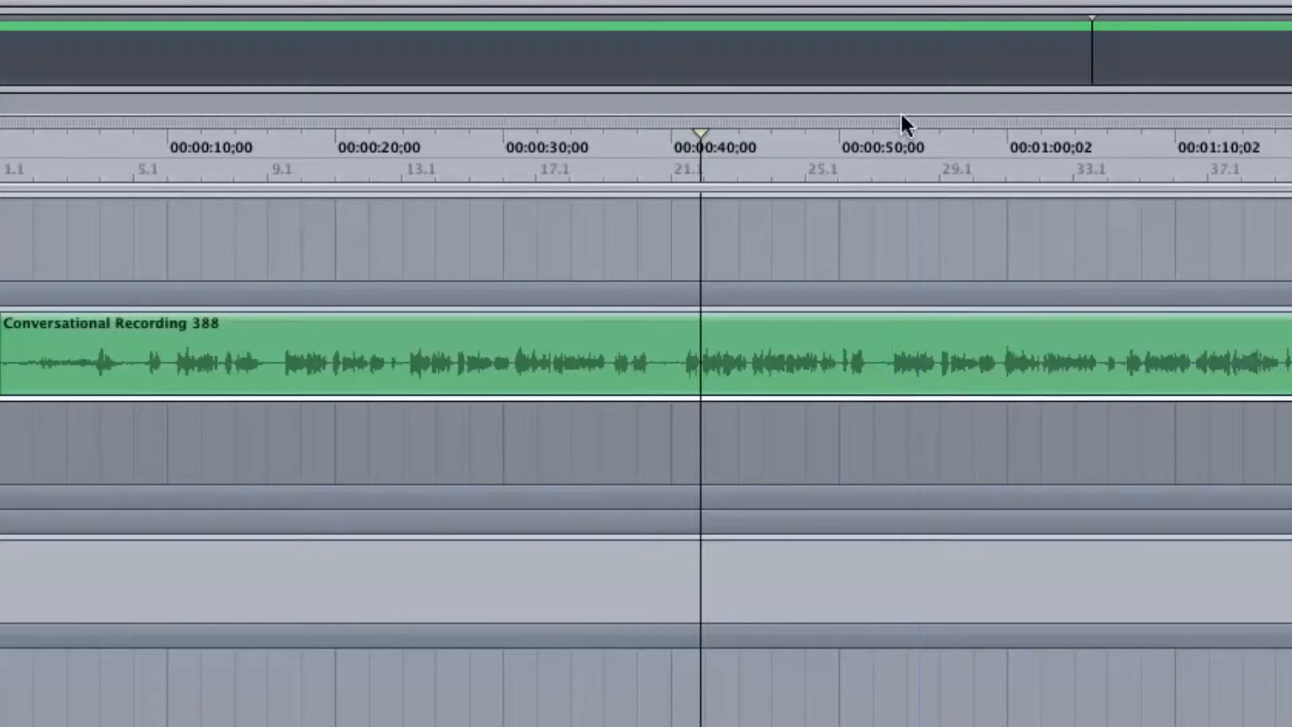
left_click(886, 158)
key("space")
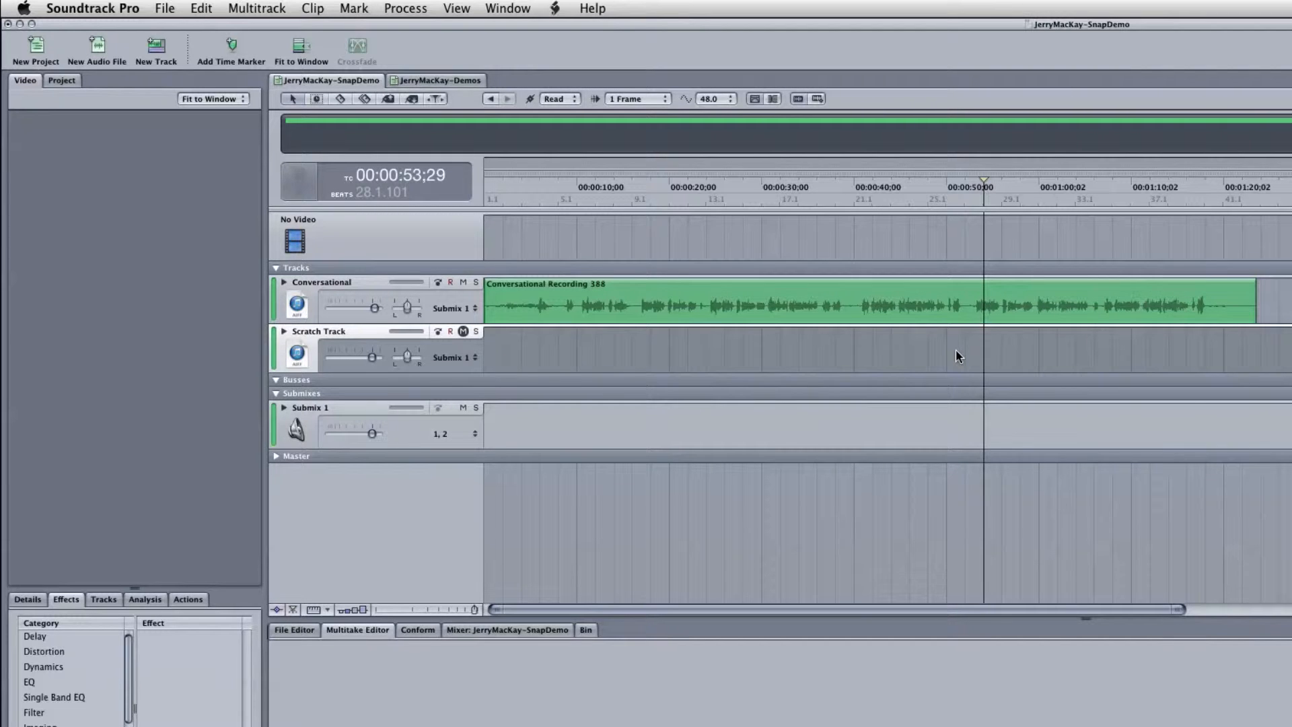
Delete the Conversational Recording 388 clip and paste the copied recording at the start of the Conversational track
left_click(948, 319)
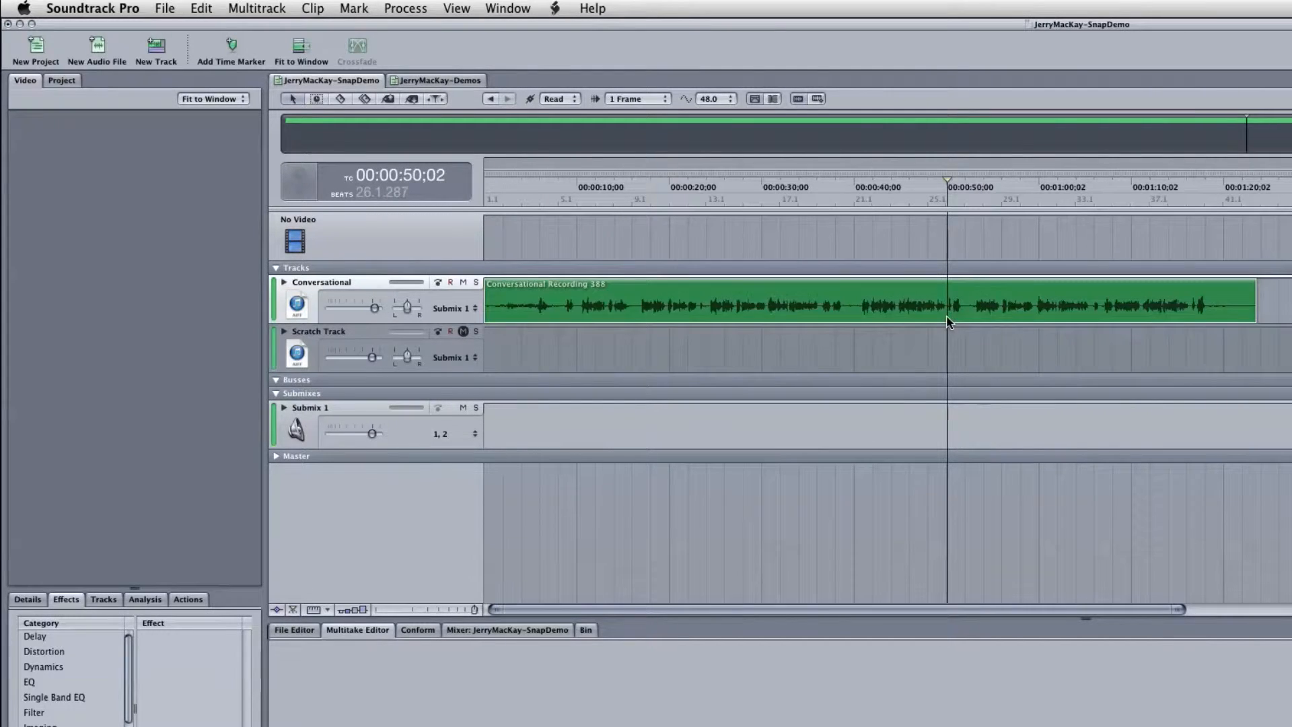
key("Delete")
key("Return")
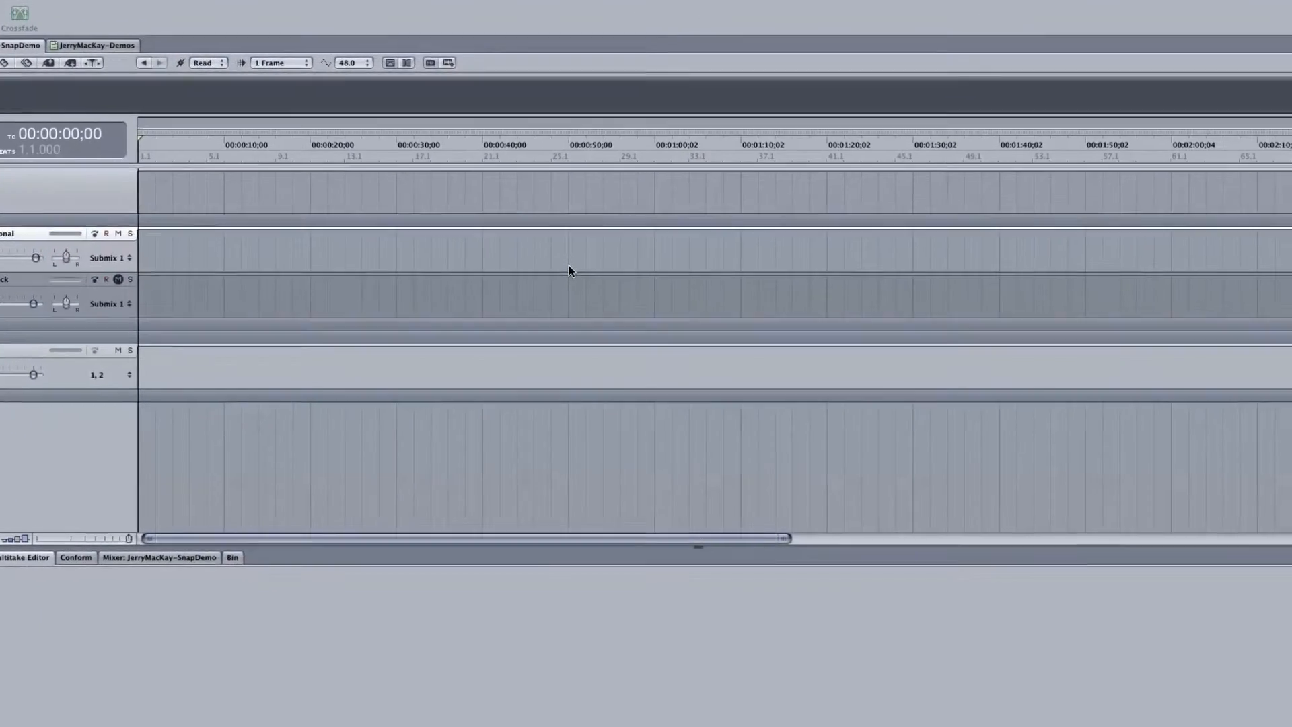
key("super+v")
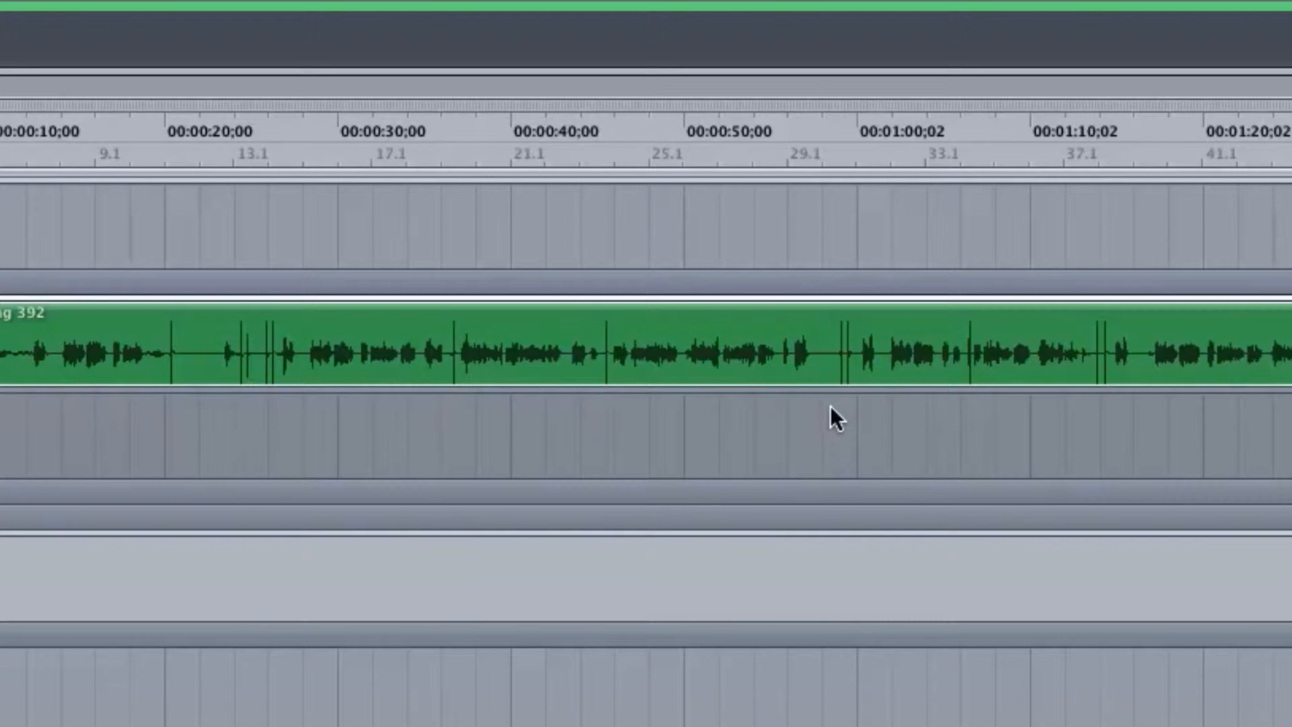
Play the pasted recording from about 58 seconds and from just after the paired spikes near 1:44
left_click(829, 133)
key("space")
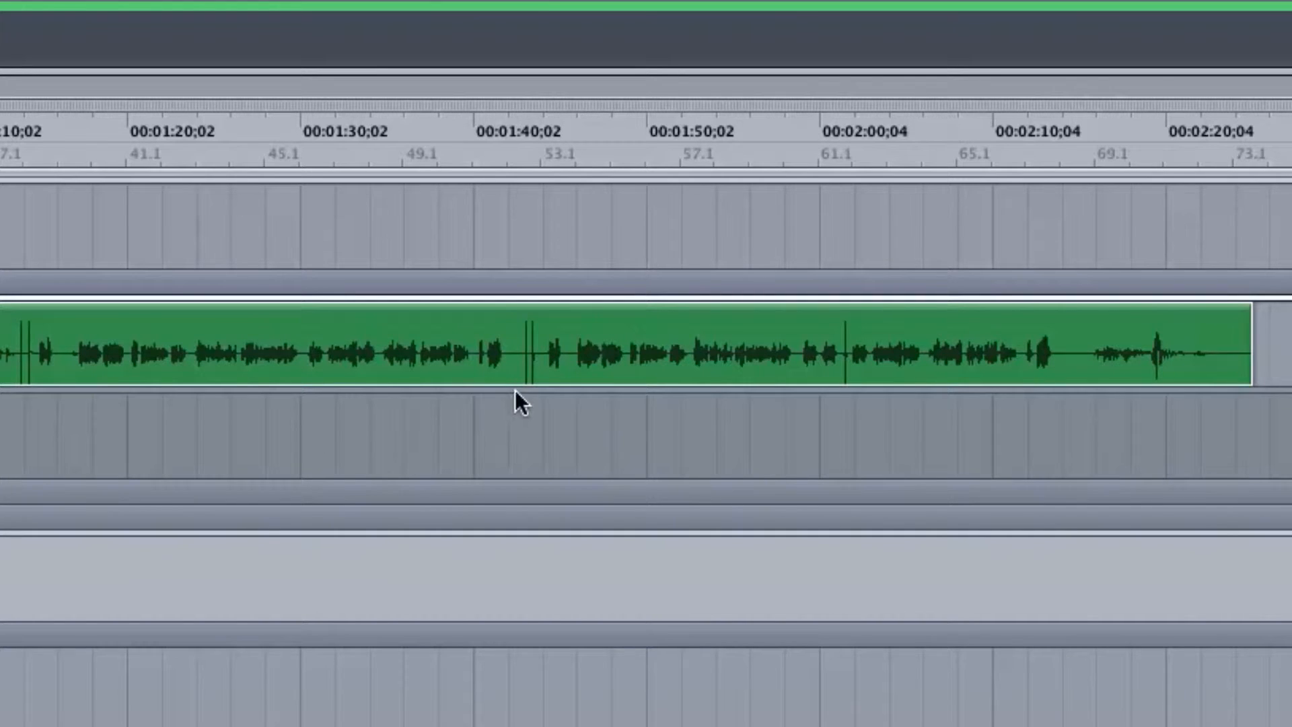
left_click(551, 144)
left_click(542, 137)
key("space")
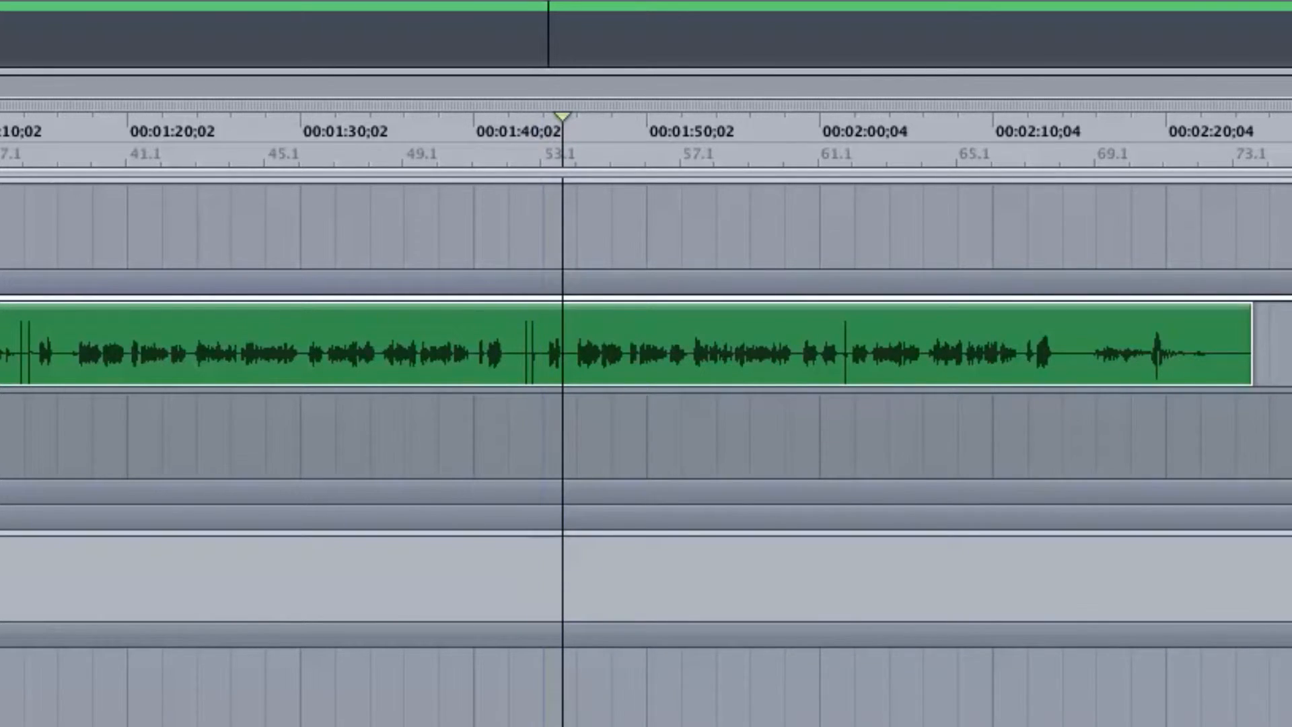
Split the recording just after the paired spikes at about 1:44 and ripple-delete everything before the cut
left_click(543, 147)
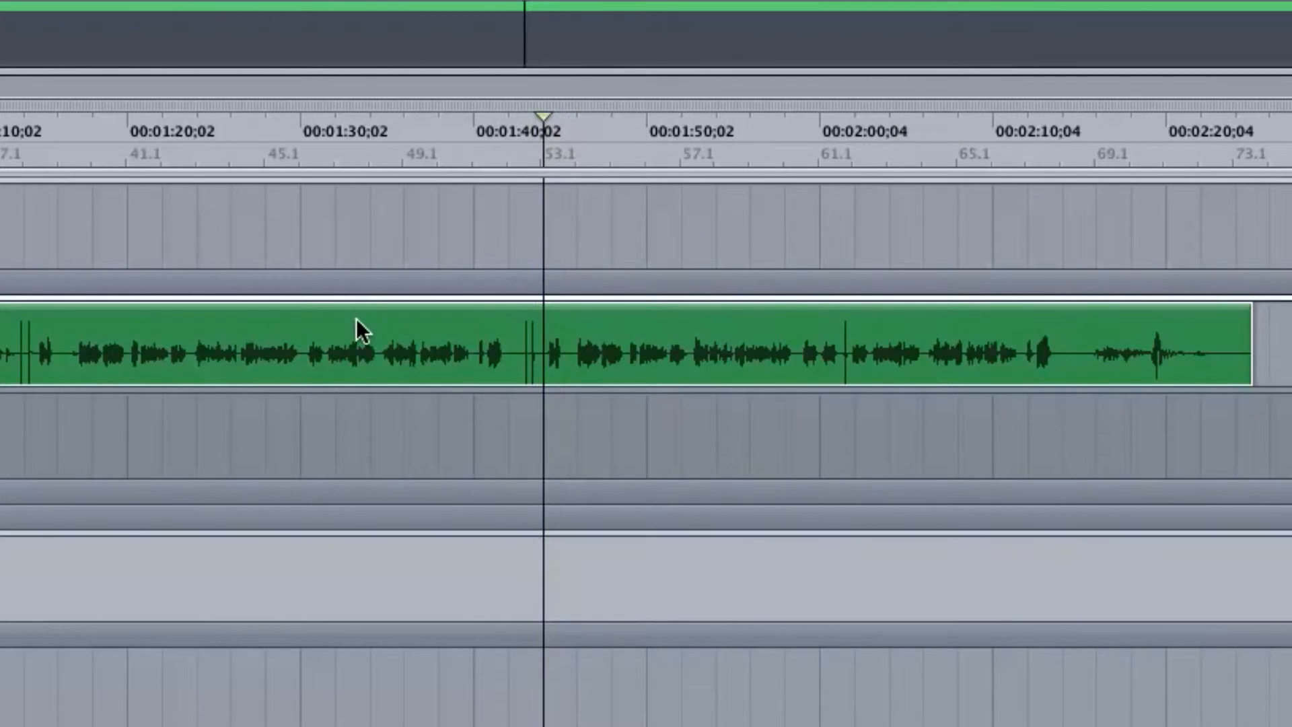
key("s")
left_click(306, 354)
key("shift+Delete")
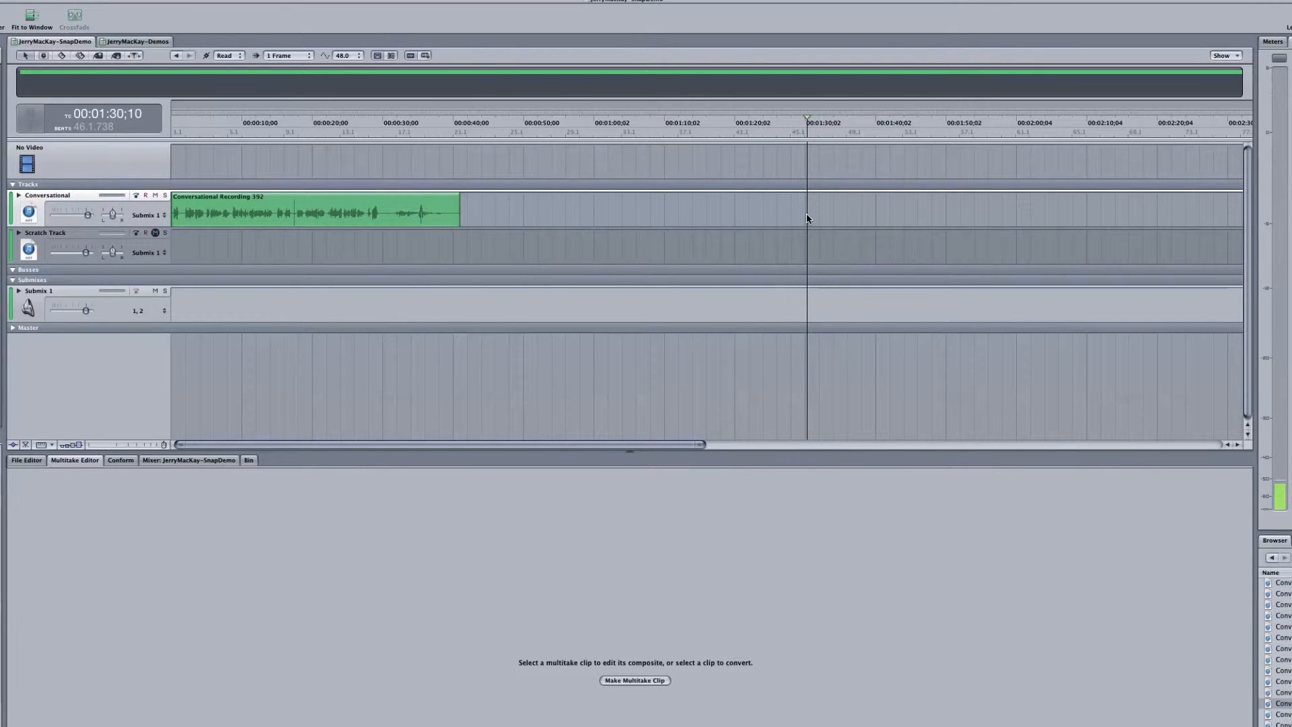
key("shift+z")
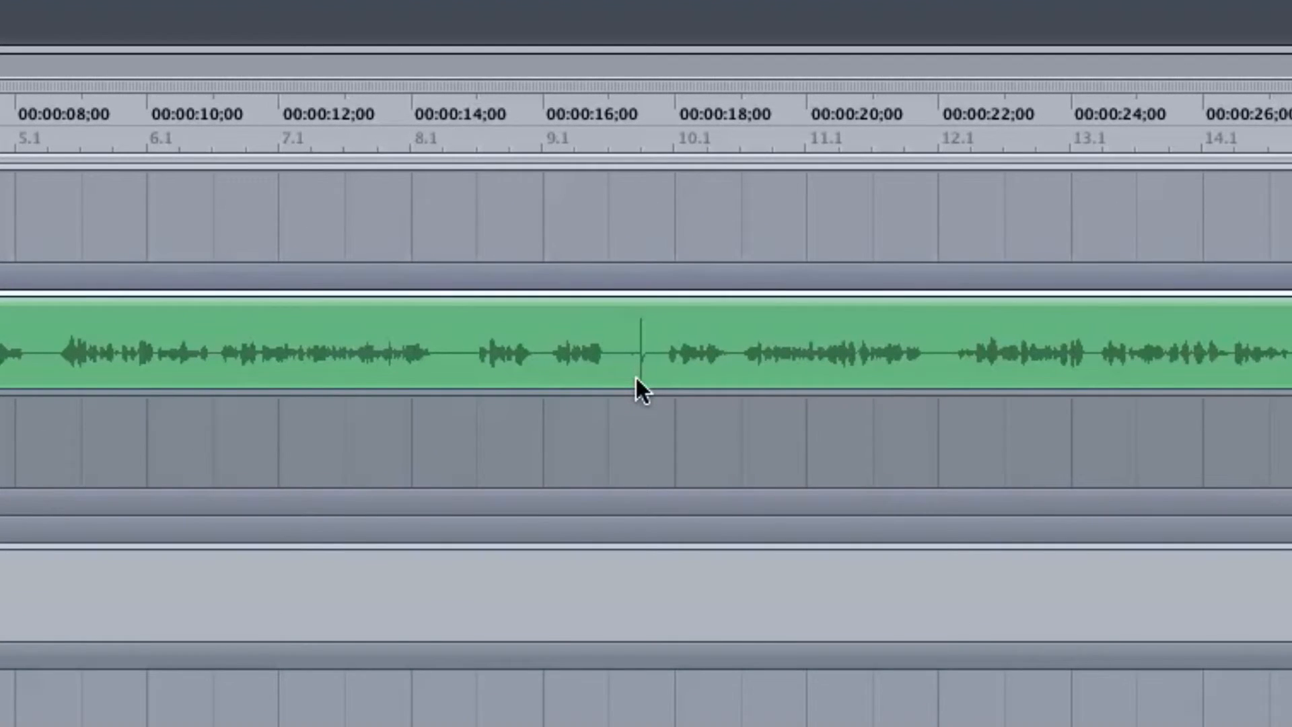
Play the retake just after the single spike near 17 seconds and the phrase starting at about 14.7 seconds
left_click(678, 138)
left_click_drag(677, 136, 656, 136)
key("space")
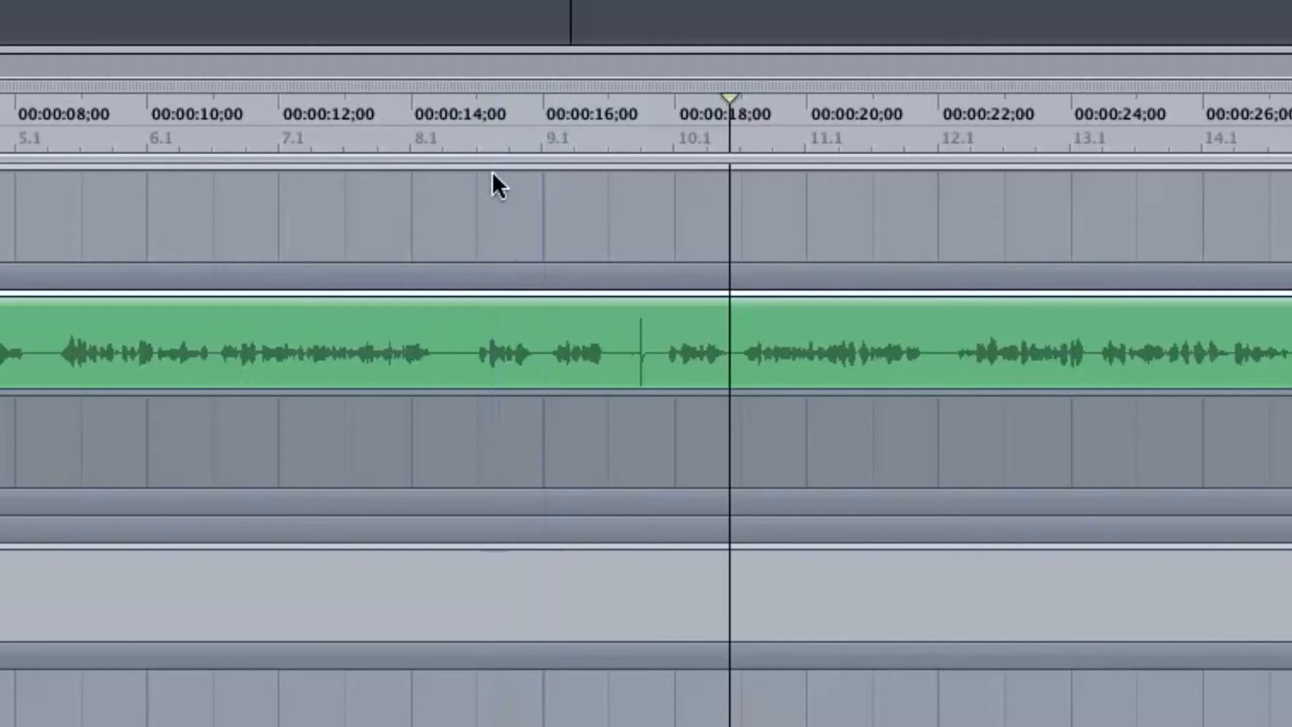
left_click(459, 132)
key("space")
key("space")
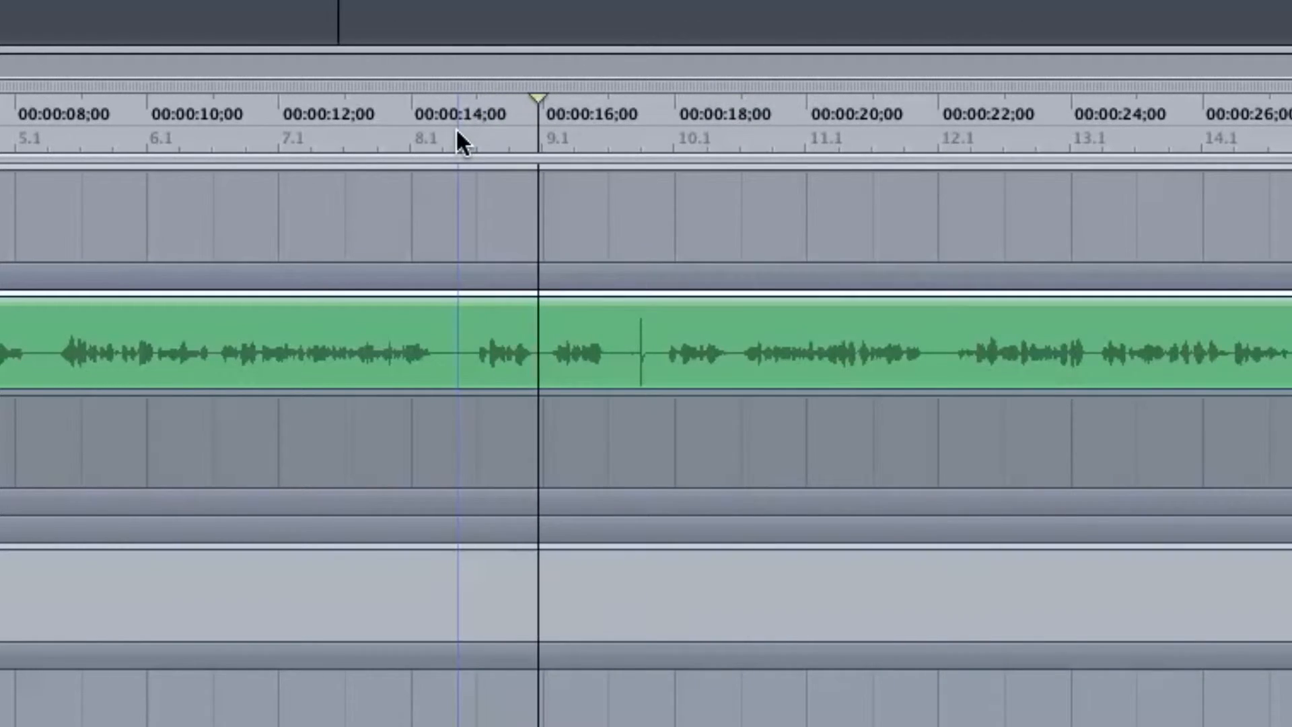
Ripple-delete the range from about 14.6 seconds to just past the spike at about 17.6 seconds and play across the join
left_click_drag(451, 350, 645, 364)
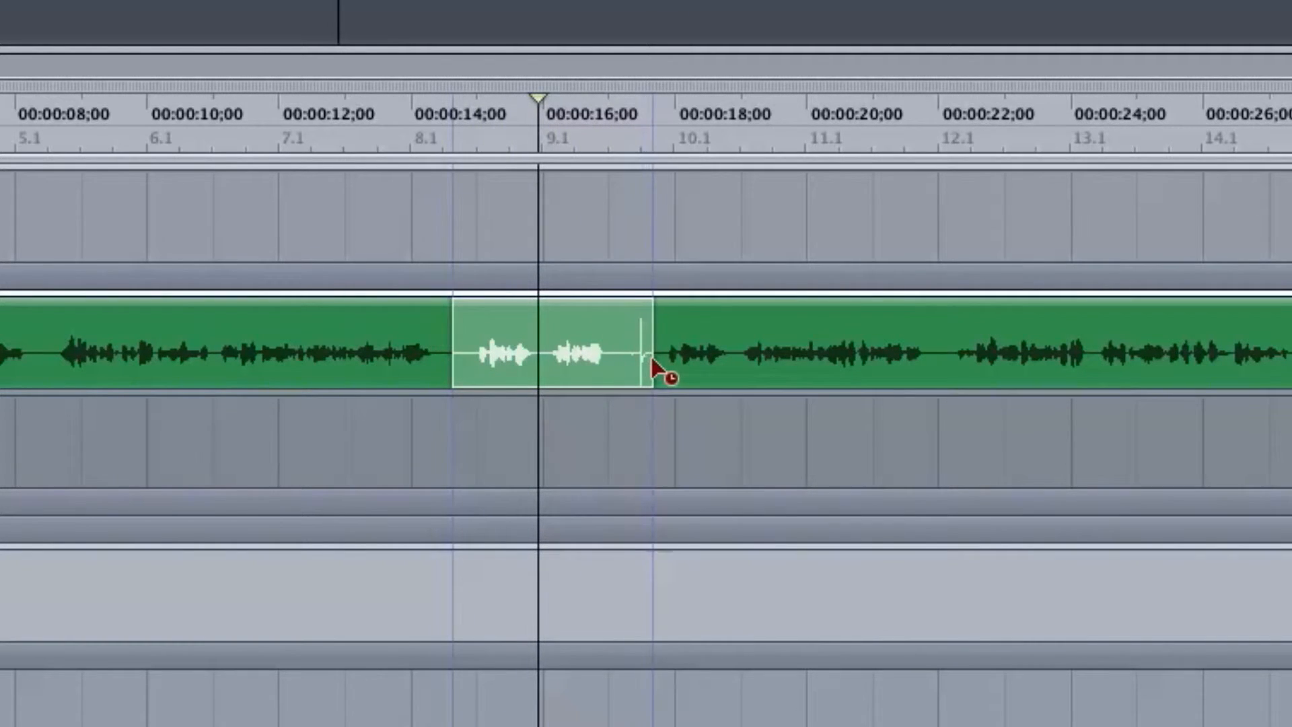
key("shift+Delete")
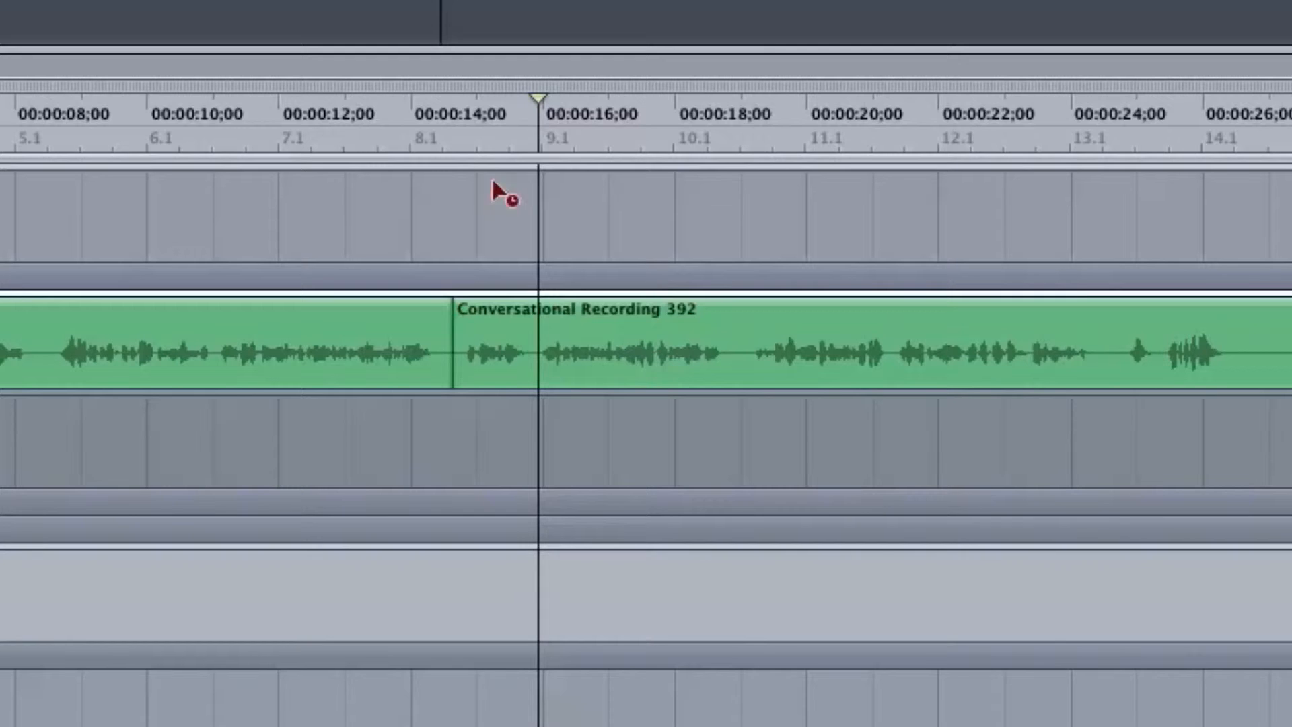
left_click(354, 138)
key("space")
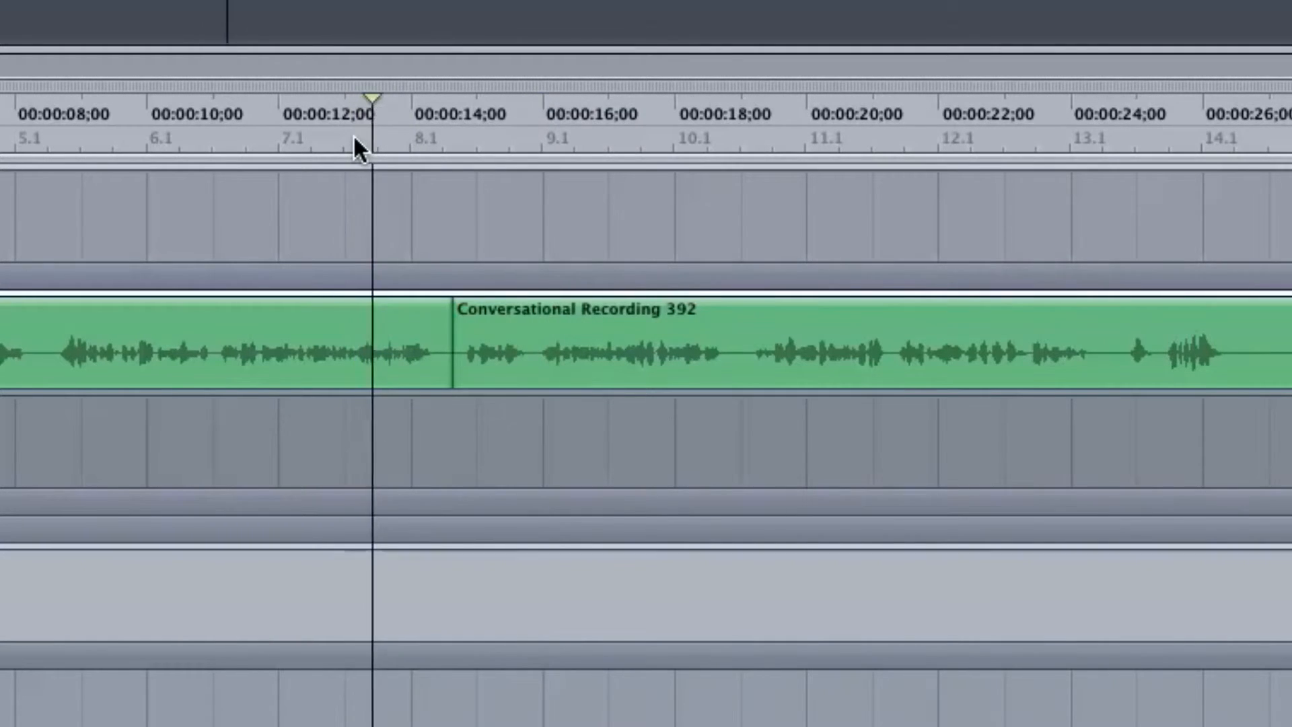
key("space")
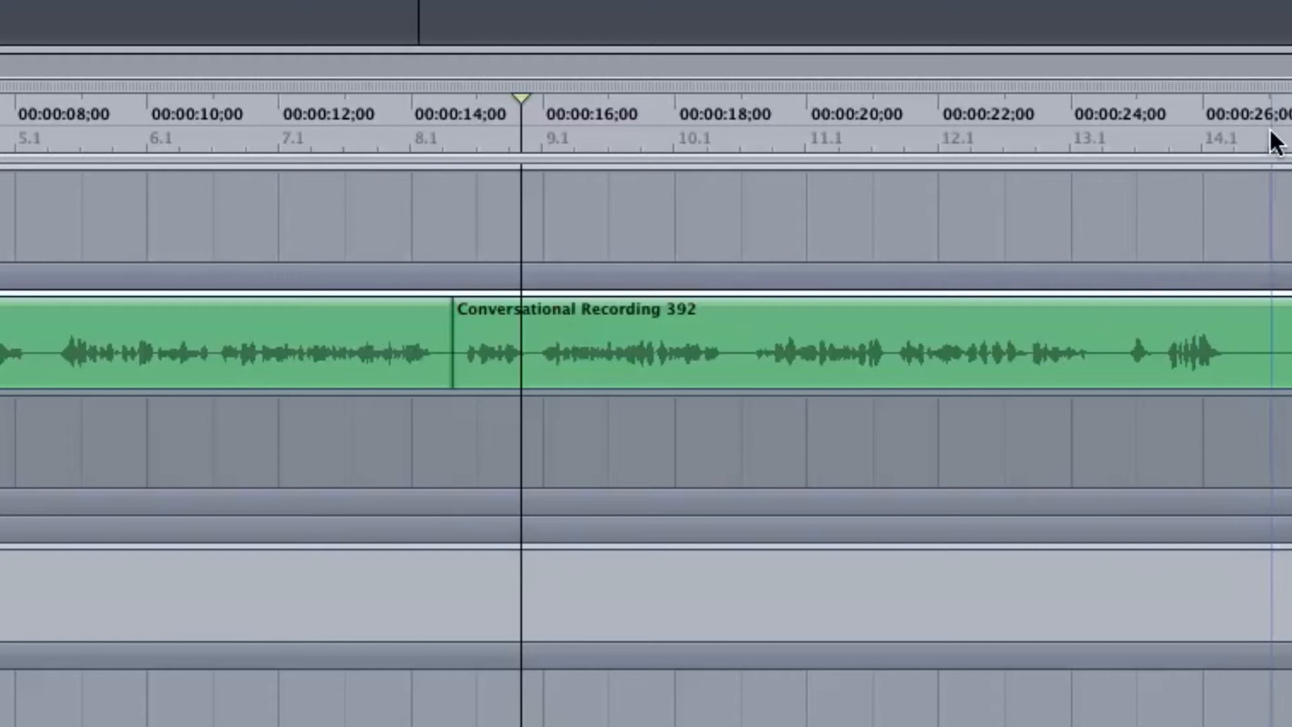
Trim the end of the last clip on the Conversational track to about 26.7 seconds
left_click(1250, 135)
key("]")
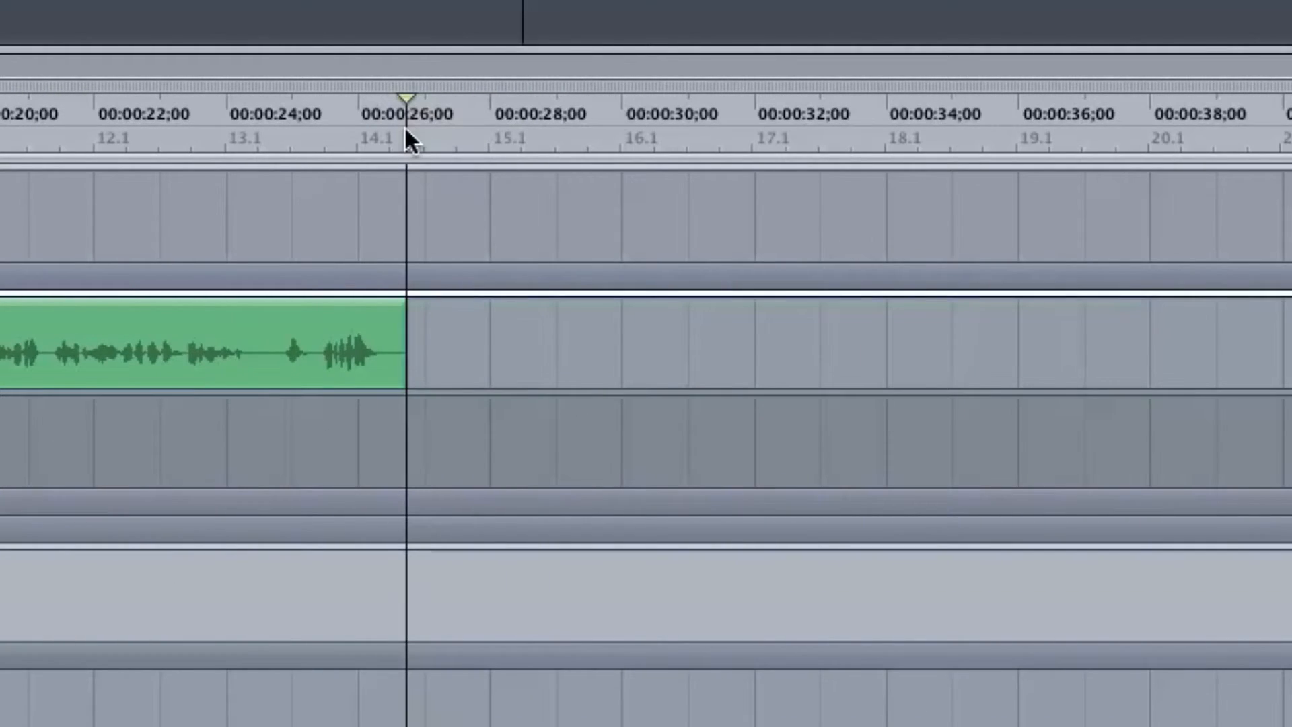